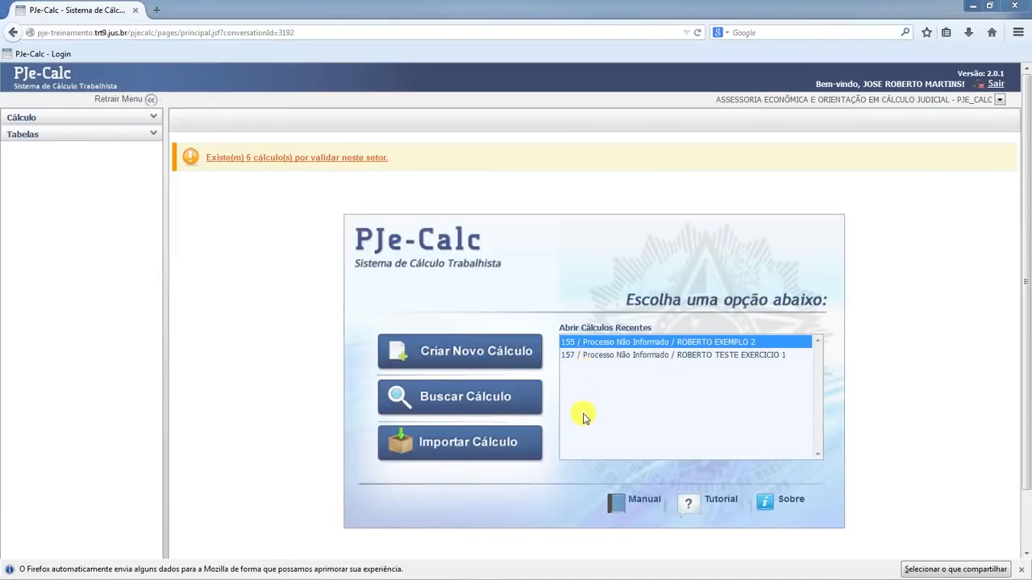
Start a new calculation from the home screen.
click(484, 398)
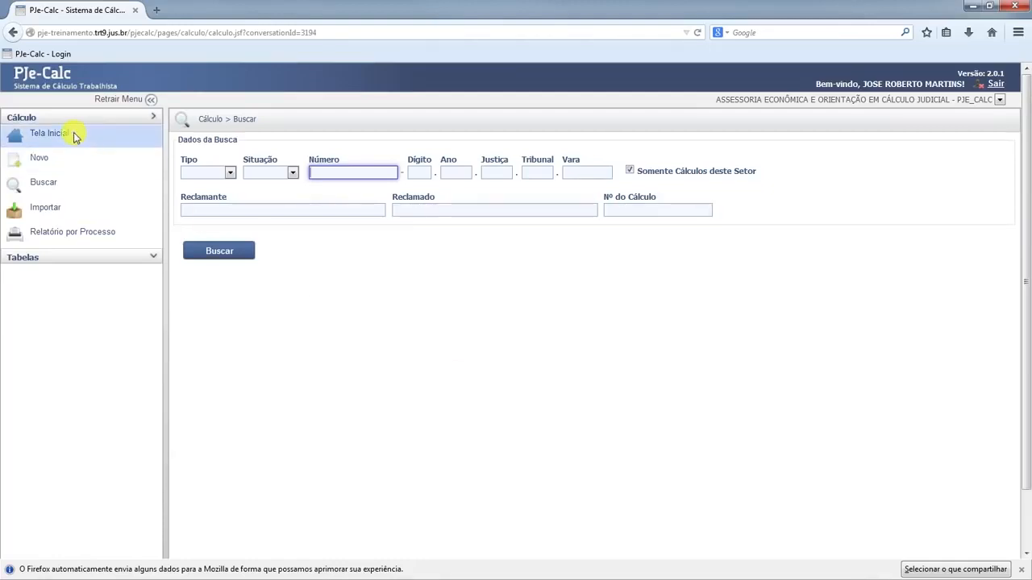
click(14, 32)
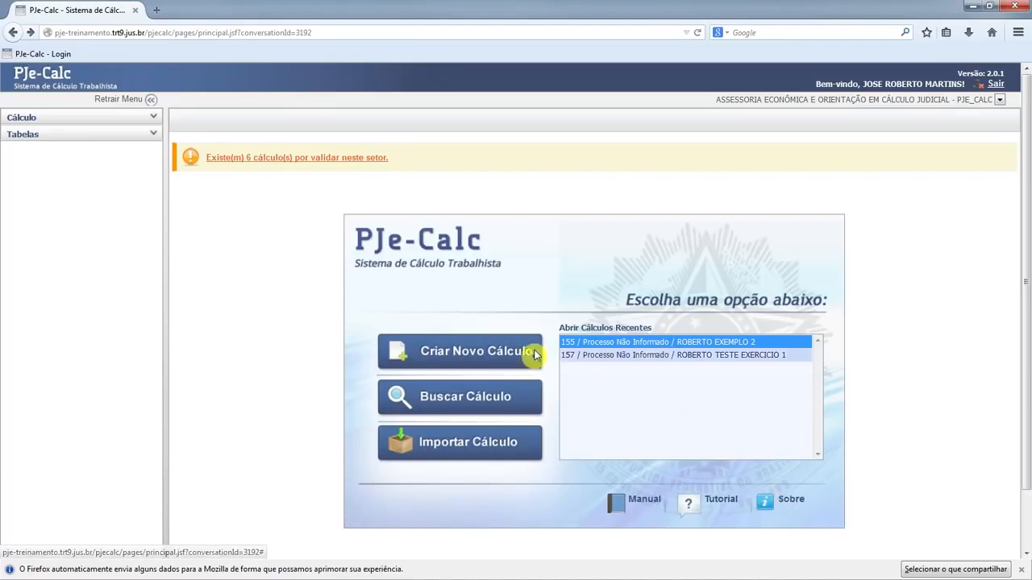
click(454, 350)
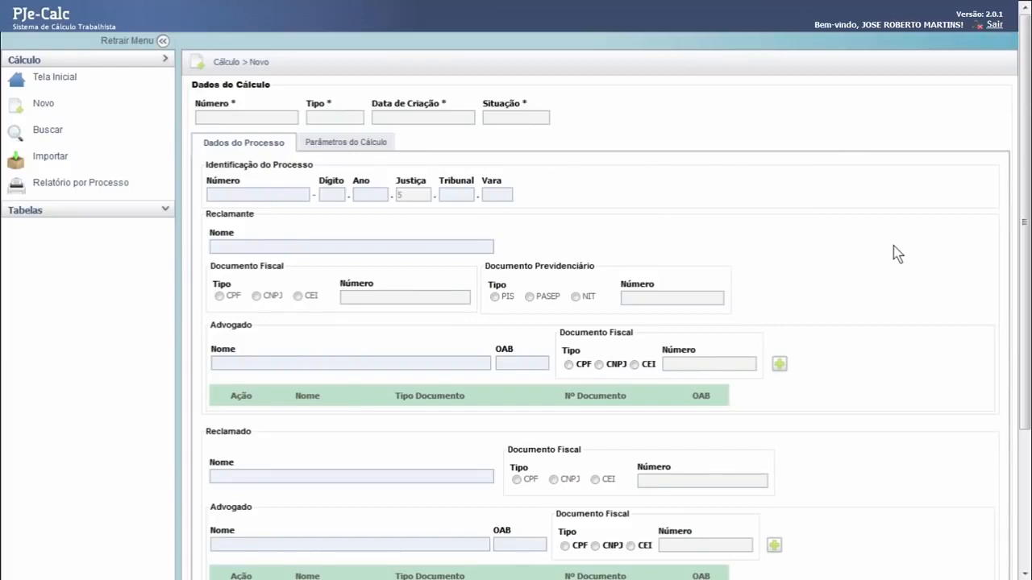
click(279, 195)
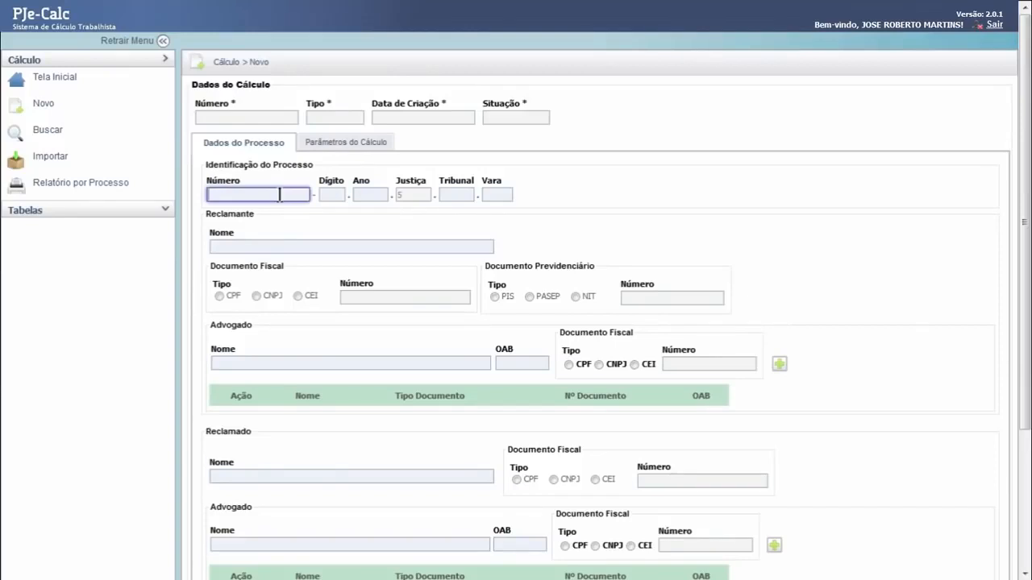
click(330, 194)
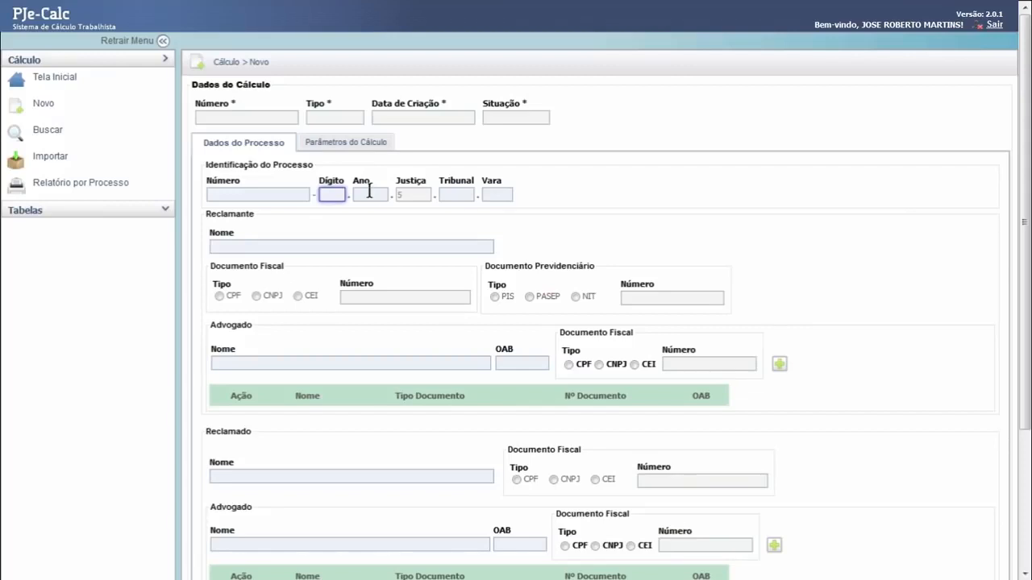
click(369, 191)
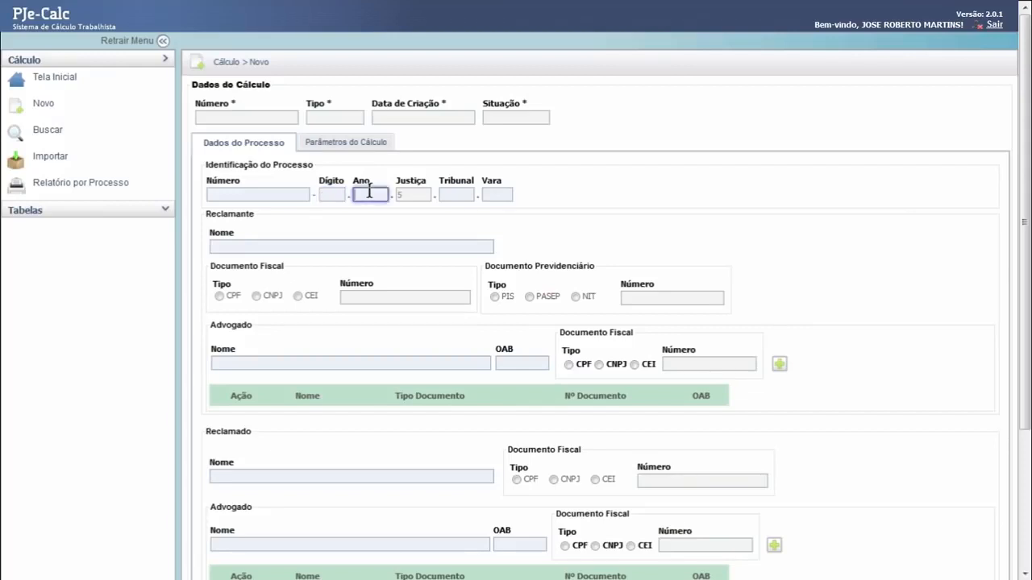
click(450, 193)
click(500, 194)
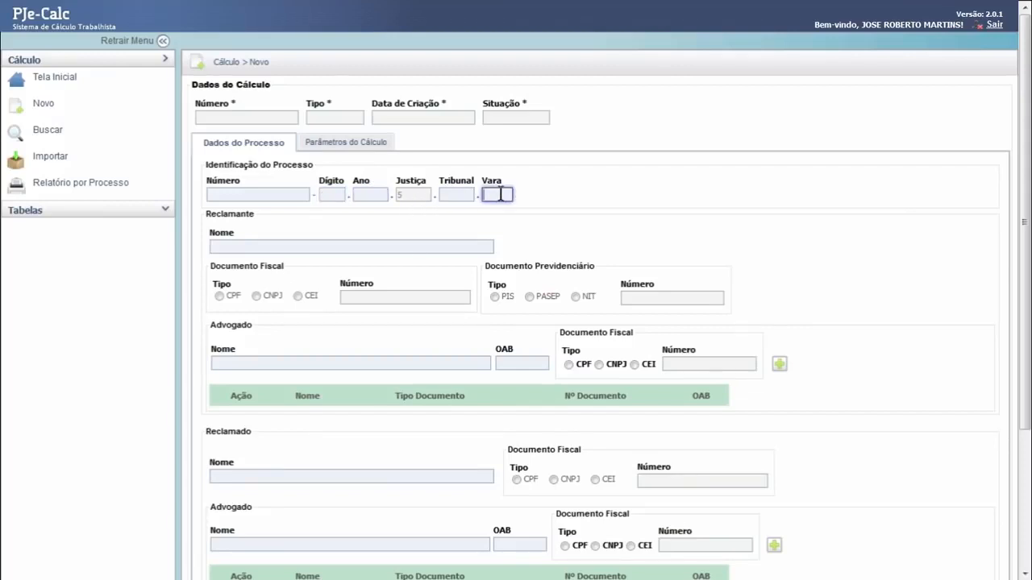
Enter the claimant's full name and set the respondent's name to EMPRESA ABC in the process data.
click(229, 246)
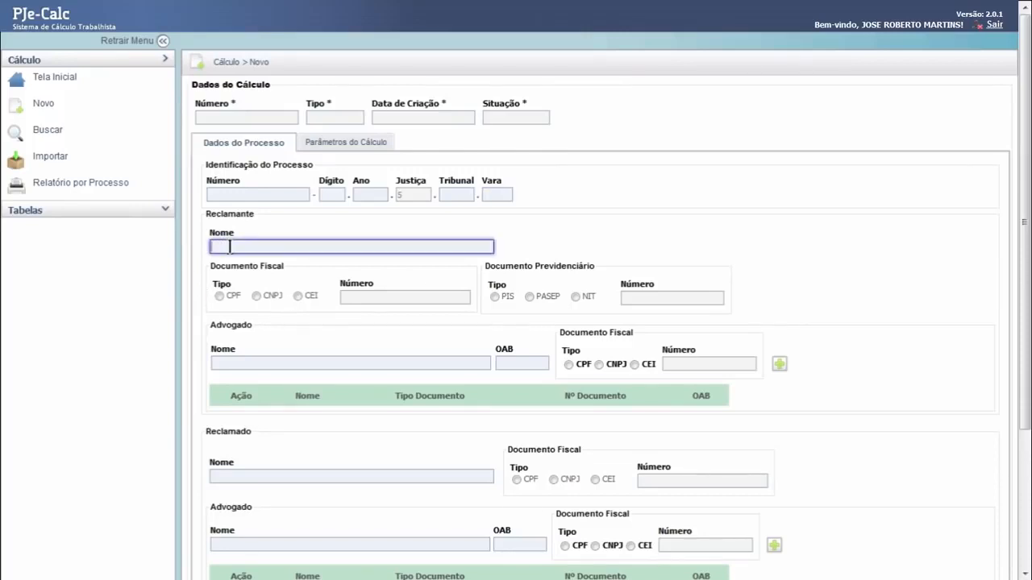
text(FULANO DE TAL)
click(241, 475)
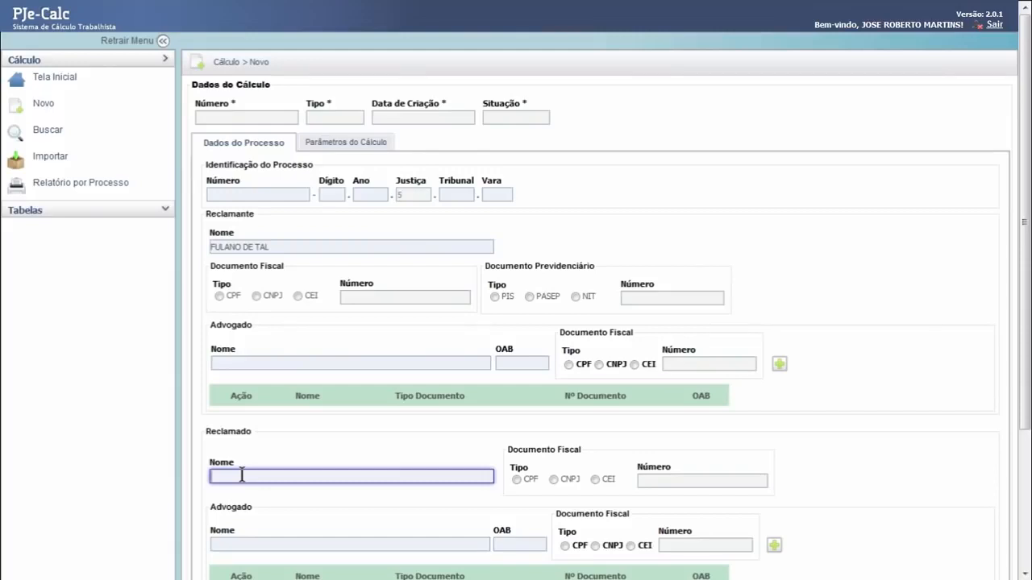
text(EMPRESA ABC)
scroll(1027, 214, down, 1)
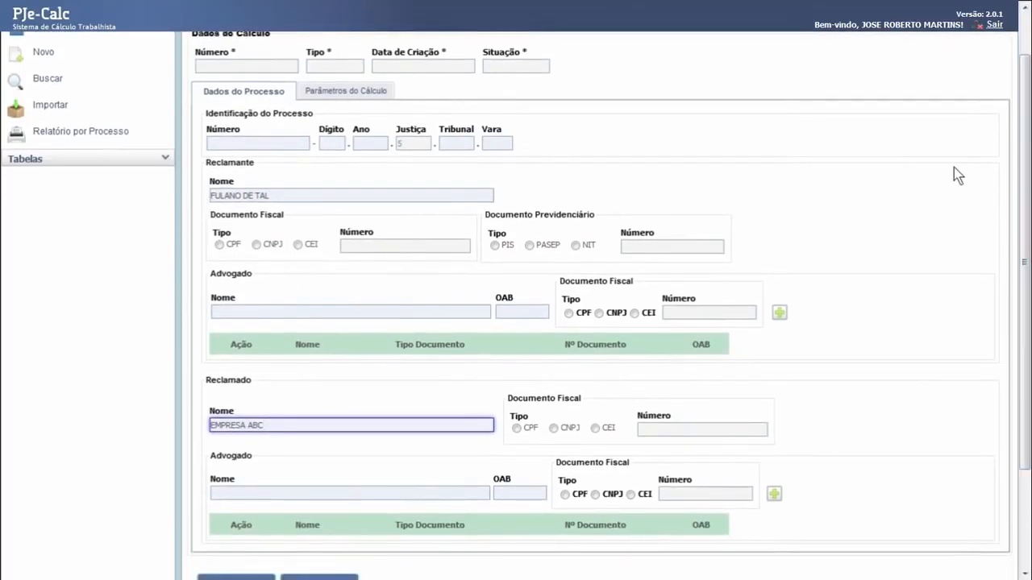
mouse_move(1026, 173)
mouse_down()
mouse_move(1029, 234)
mouse_move(1029, 187)
mouse_up()
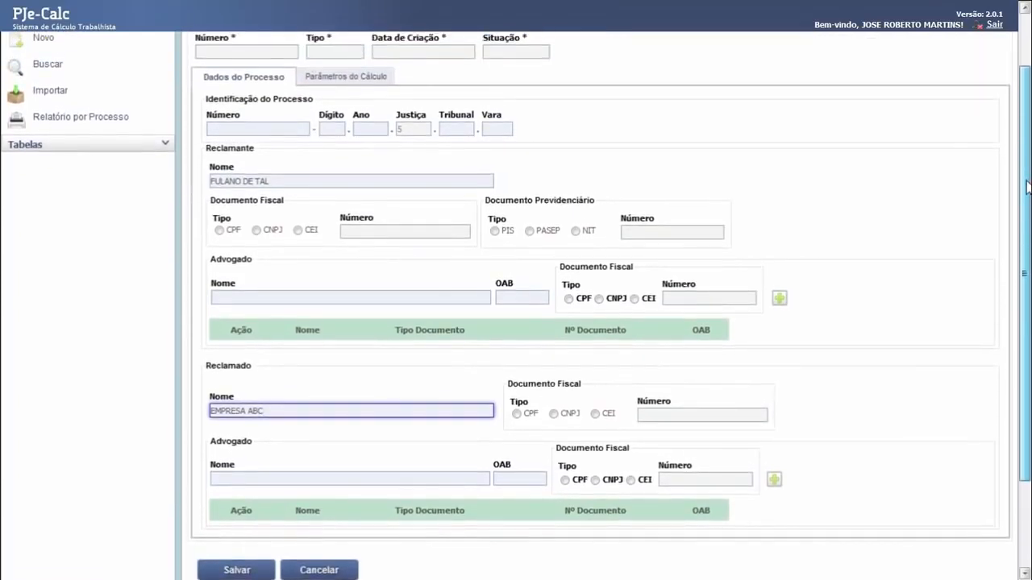
Set the state to PR and the municipality to CURITIBA in the calculation parameters.
click(335, 85)
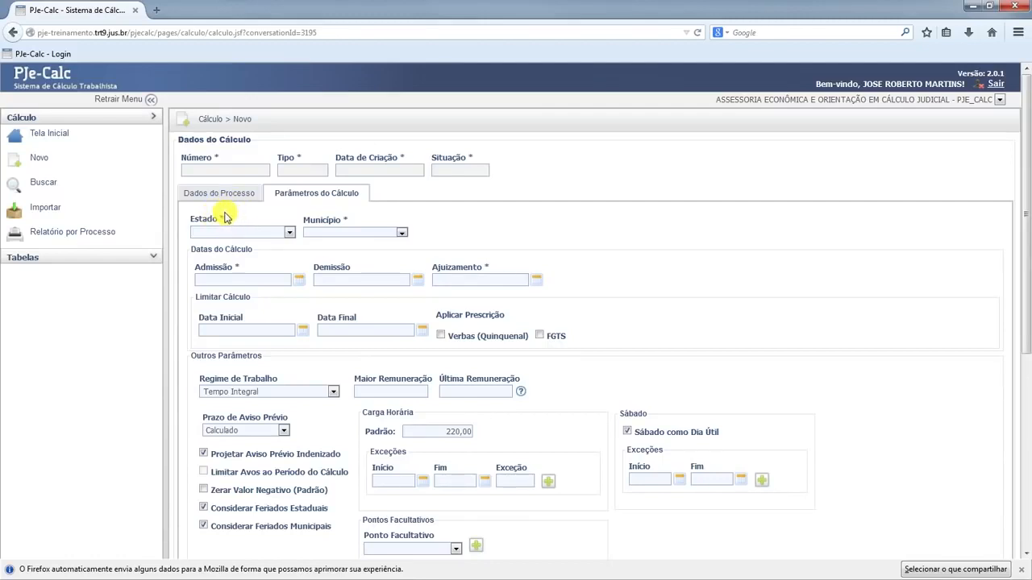
click(290, 233)
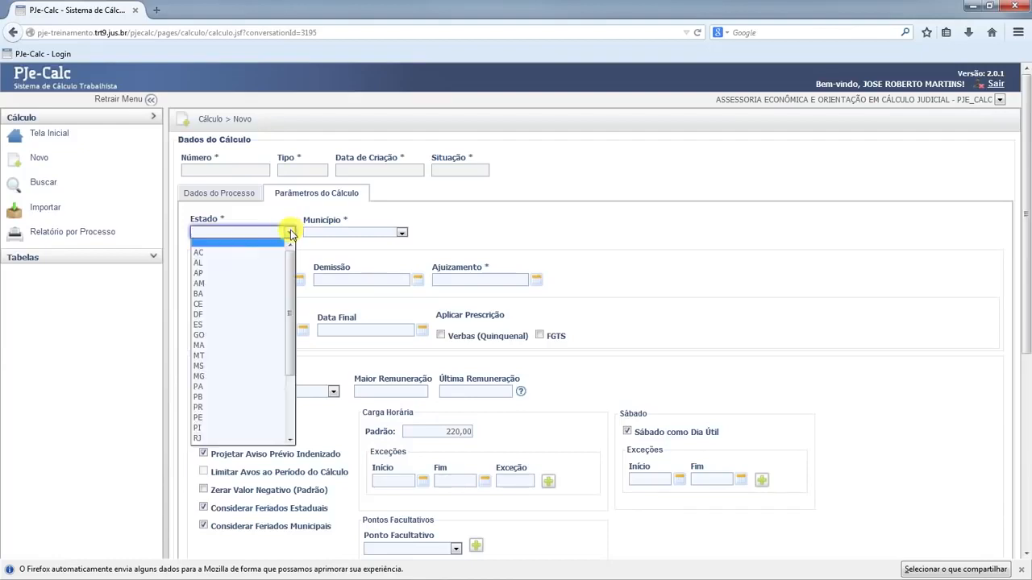
key(p)
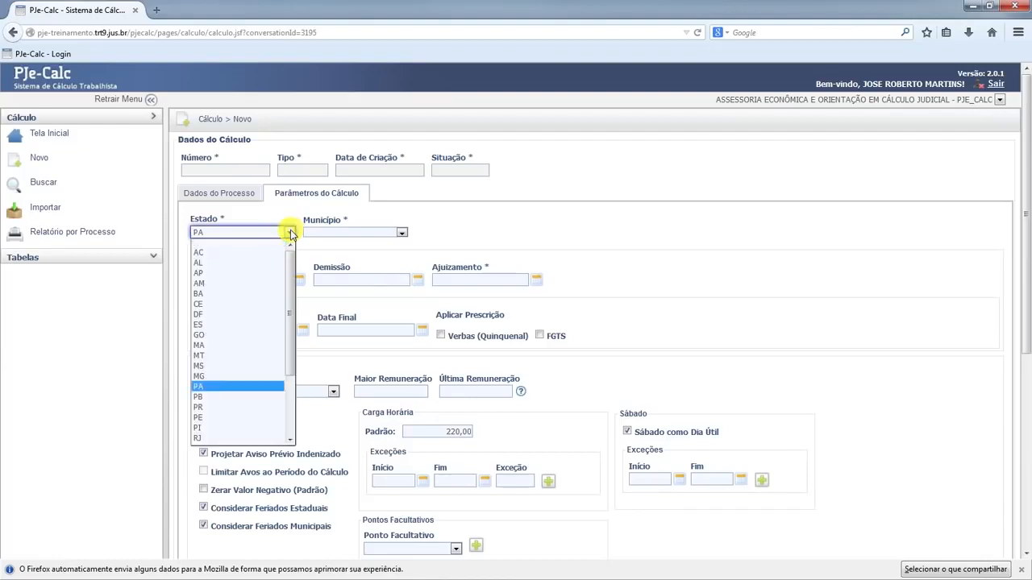
click(199, 407)
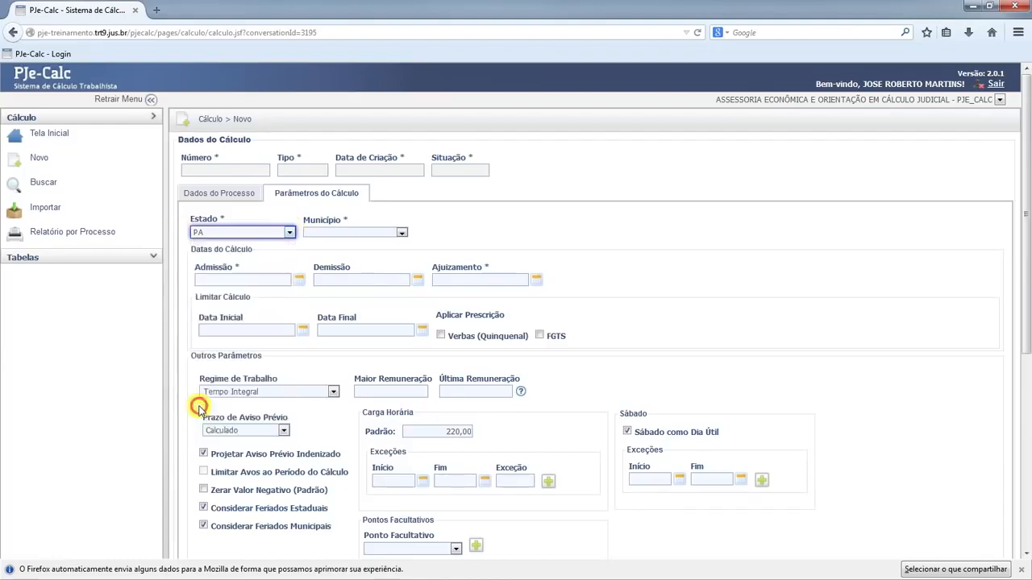
click(401, 234)
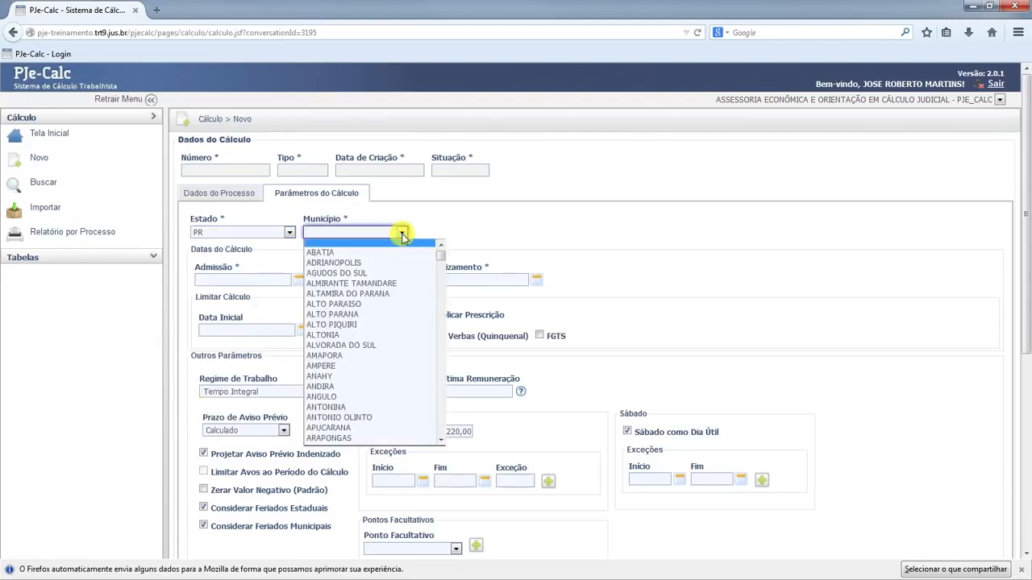
key(c)
scroll(384, 337, down, 4)
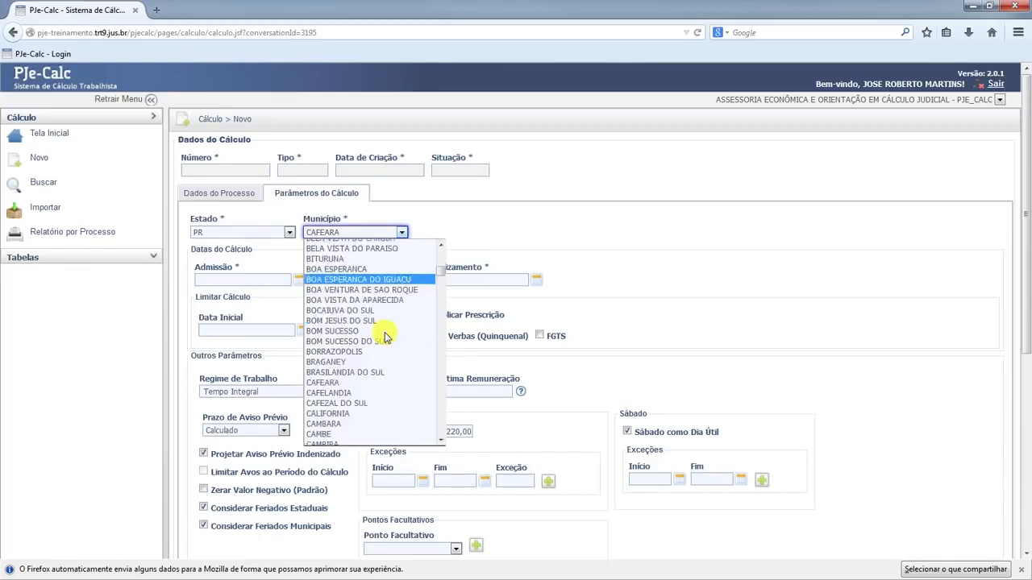
scroll(384, 337, down, 2)
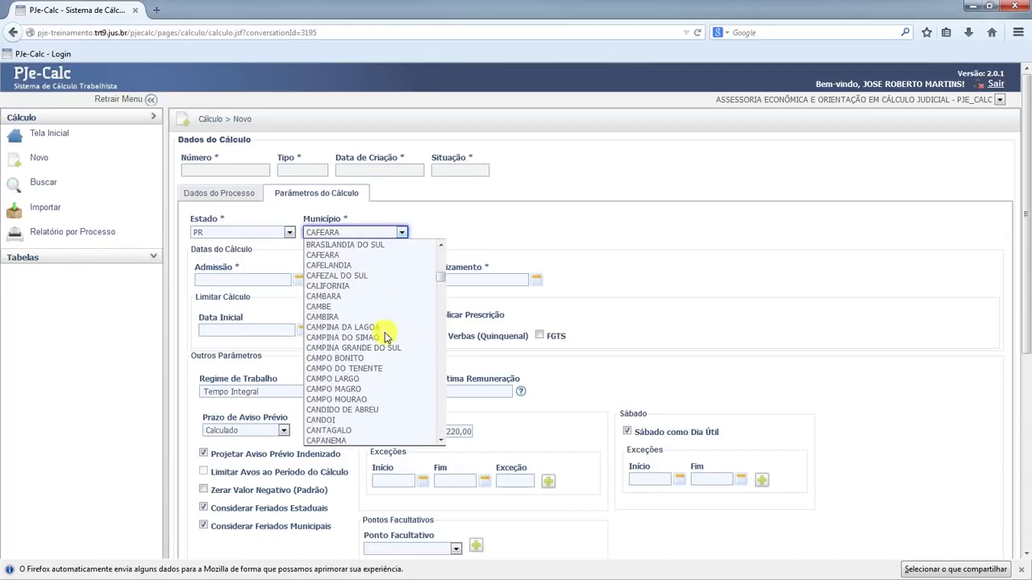
scroll(385, 337, down, 6)
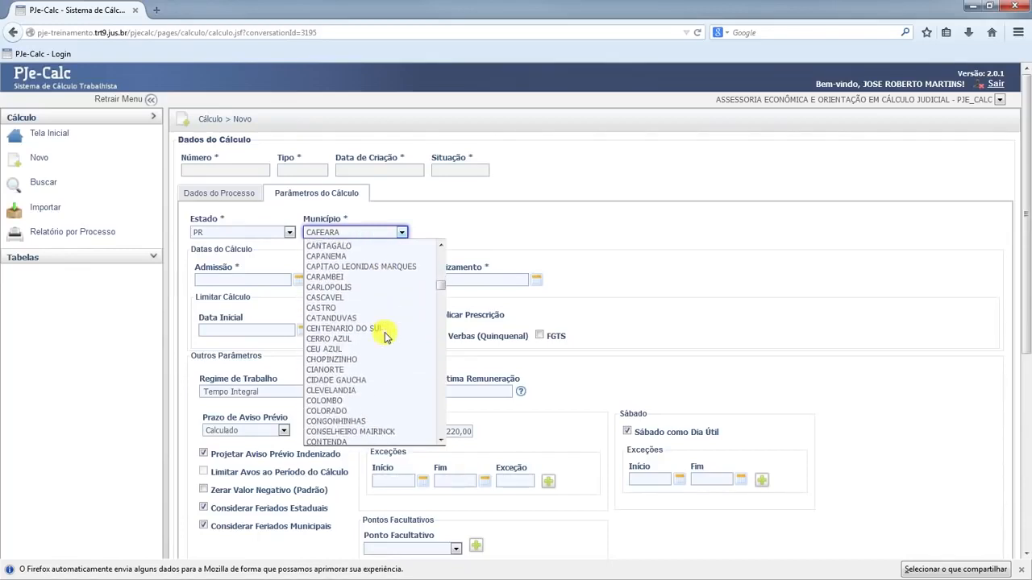
scroll(384, 337, down, 6)
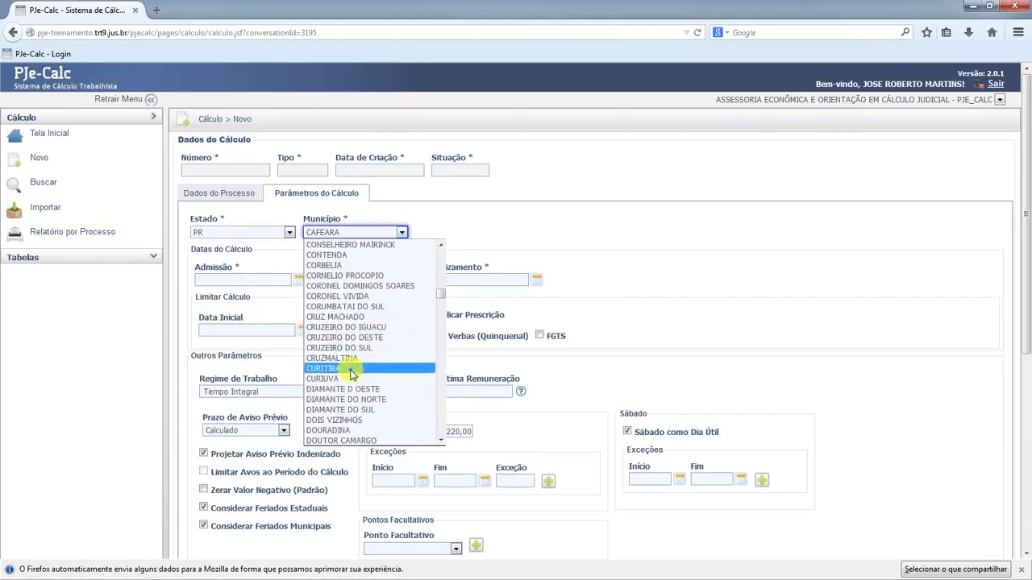
click(352, 371)
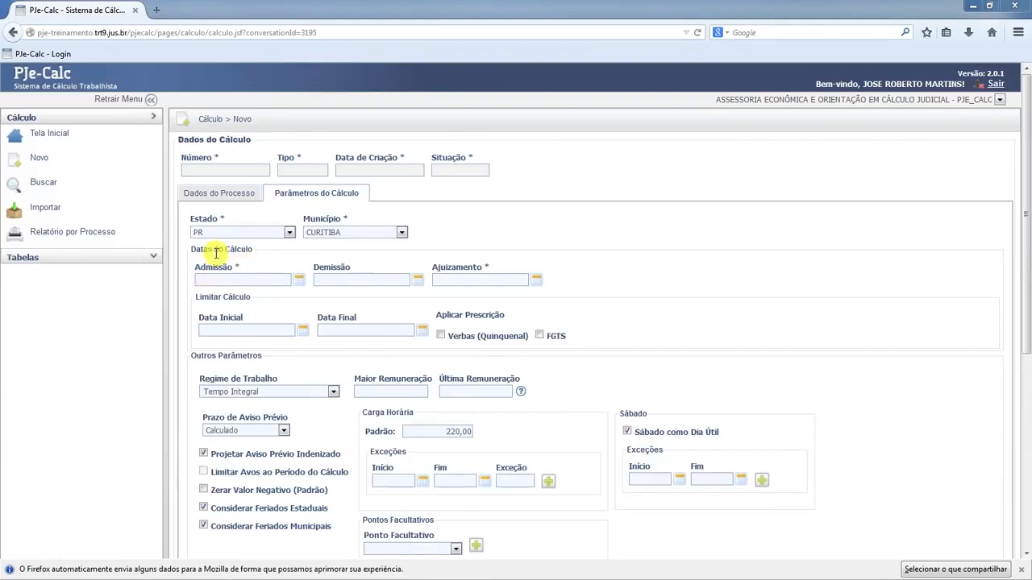
click(279, 282)
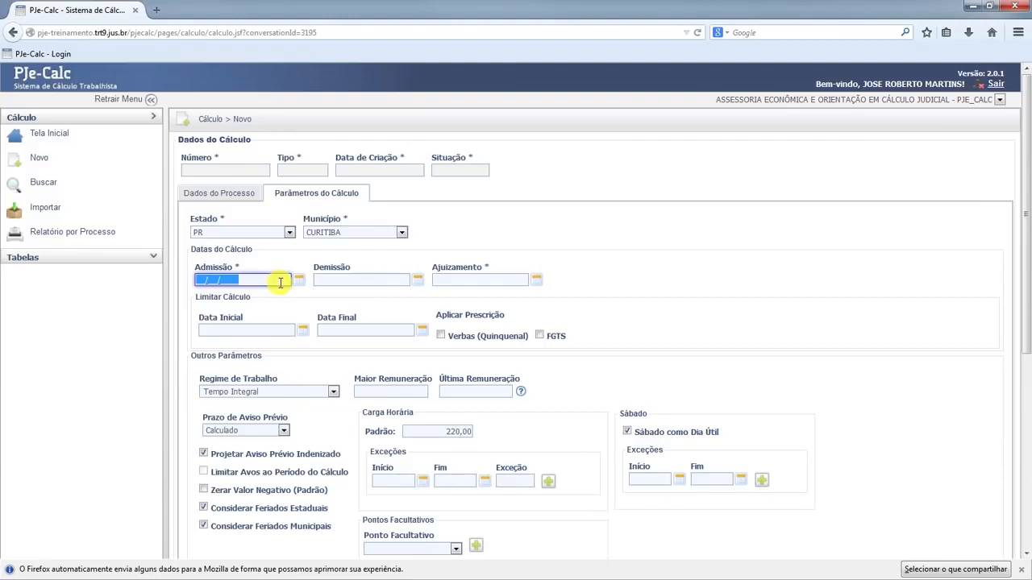
click(299, 280)
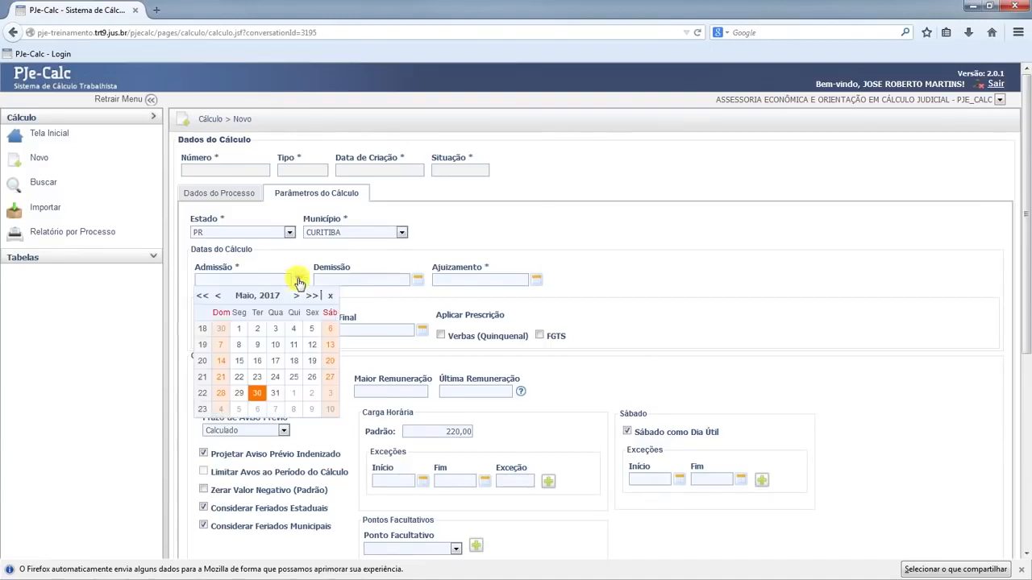
click(218, 297)
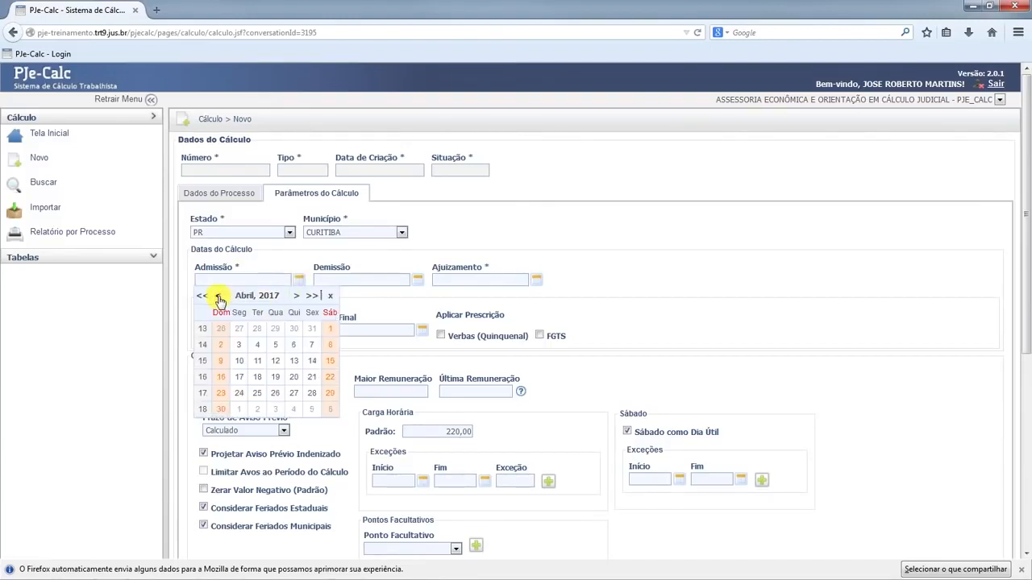
click(200, 296)
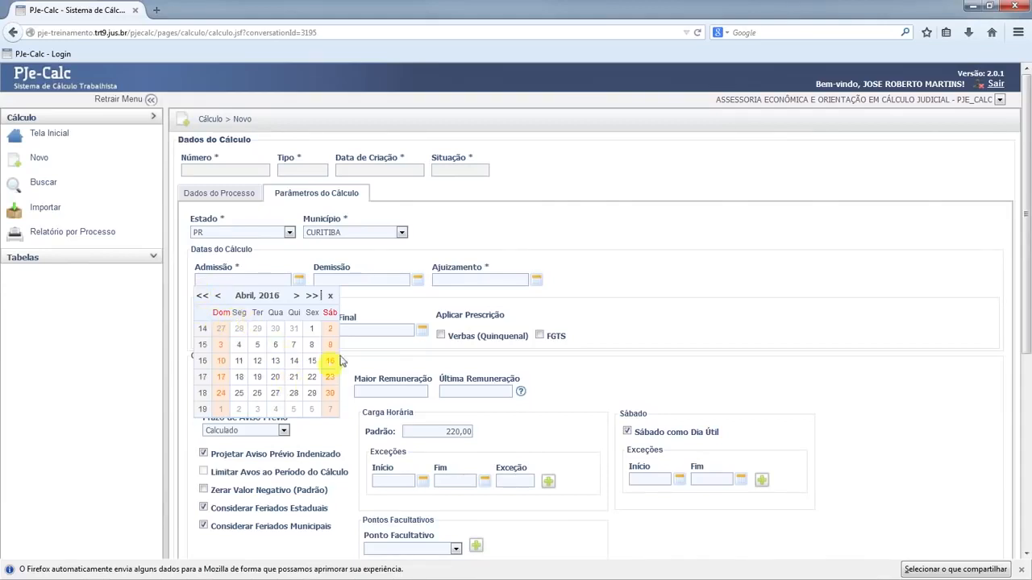
click(330, 298)
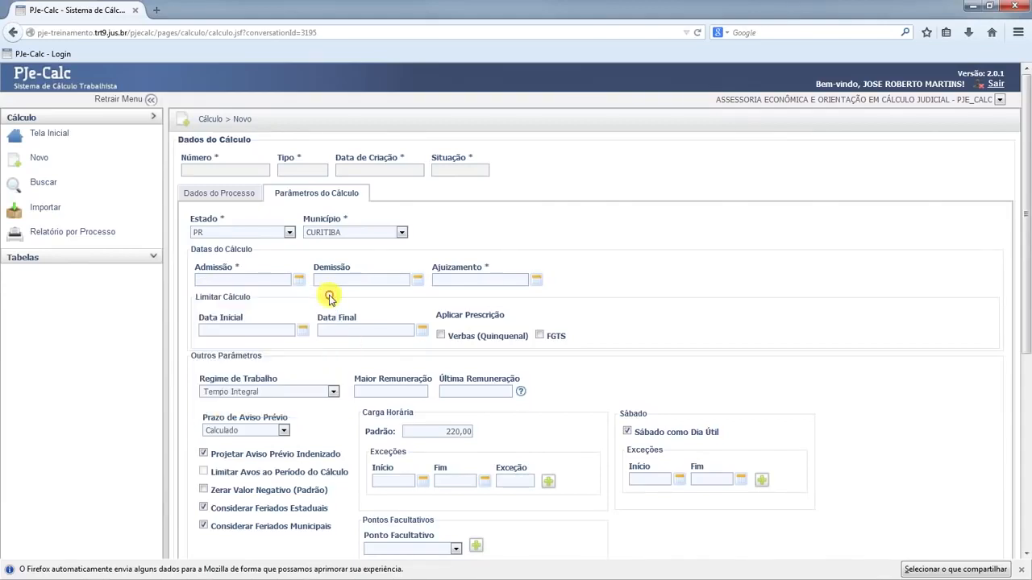
Set the admission date (Admissão) to 05/04/2013.
click(208, 279)
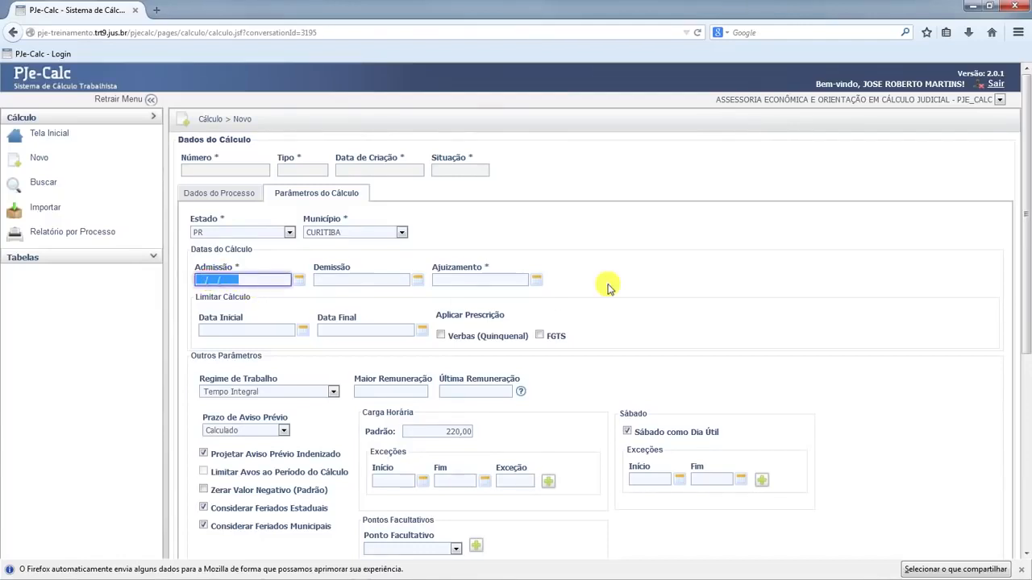
text(05/04/2013)
key(Tab)
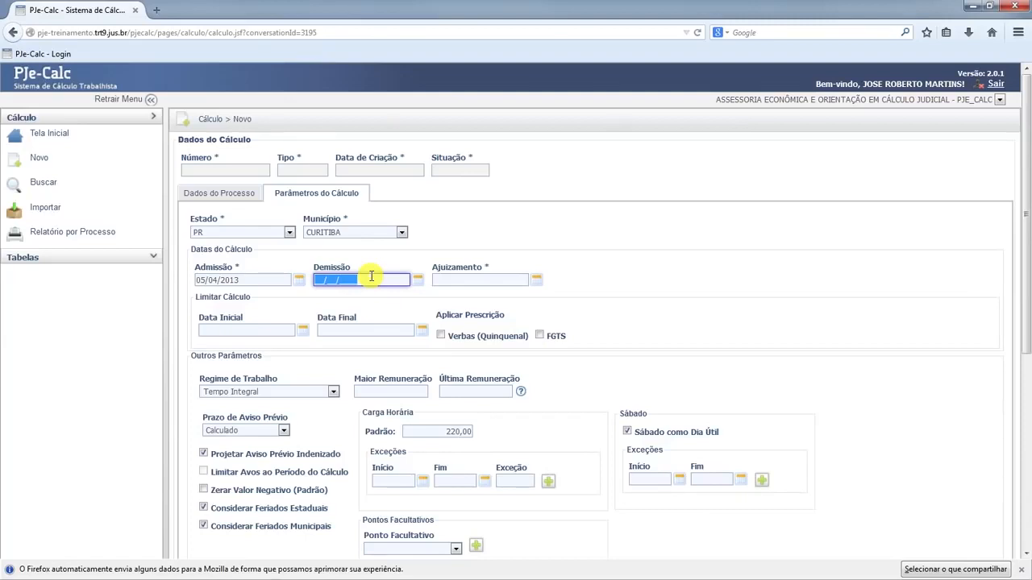
Set the dismissal date (Demissão) to 15/12/2014 and the filing date (Ajuizamento) to 05/01/2015.
text(15/1)
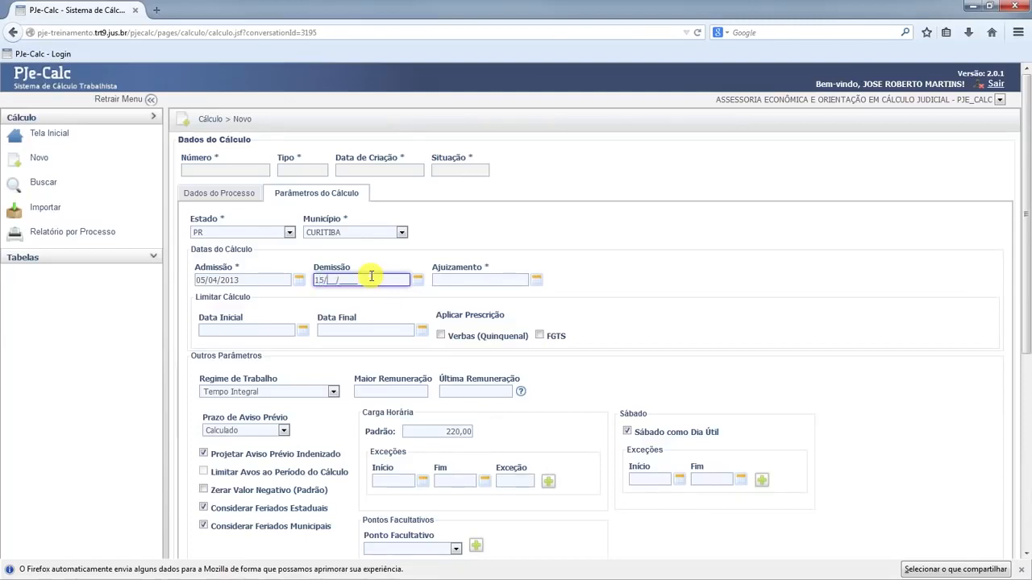
text(2/2014)
click(488, 280)
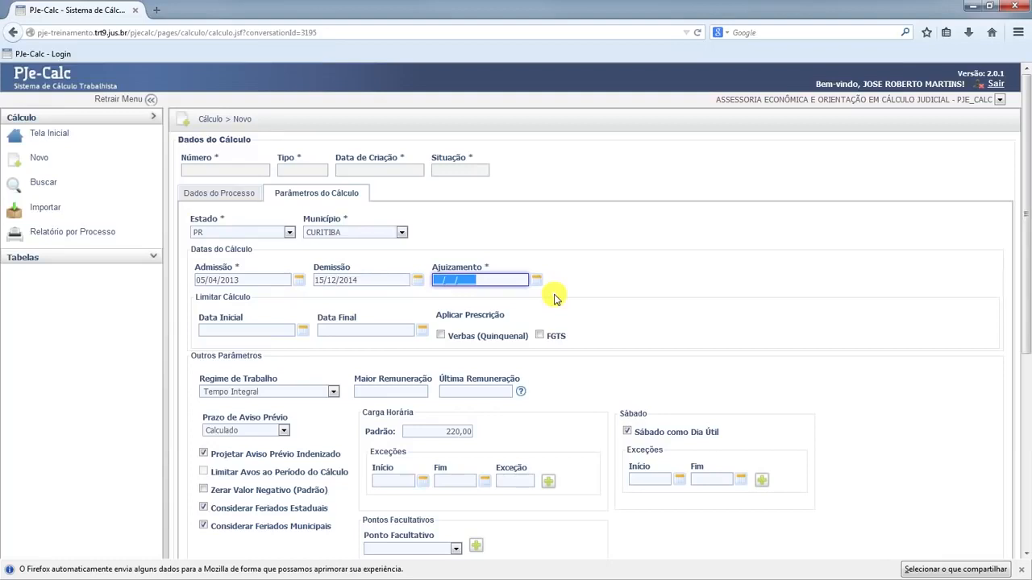
text(05012015)
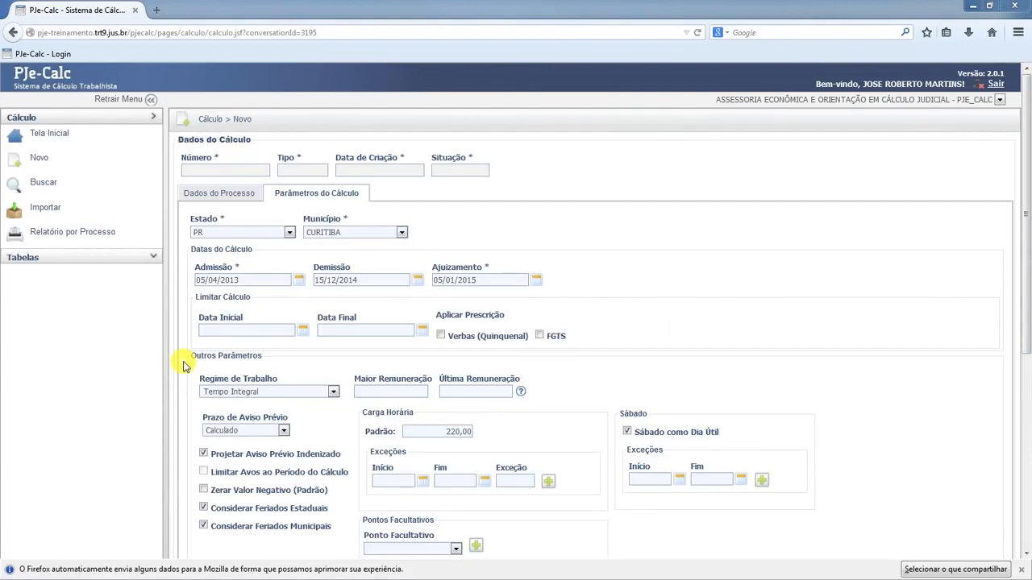
Examine the available options for the work regime and the prior notice period without changing either one.
click(334, 393)
click(334, 392)
click(333, 393)
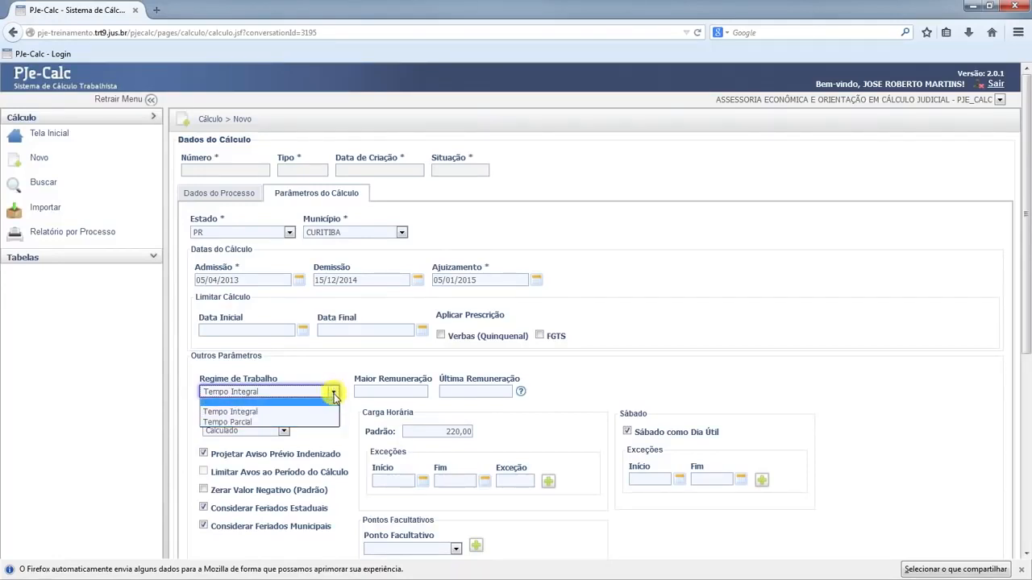
click(333, 395)
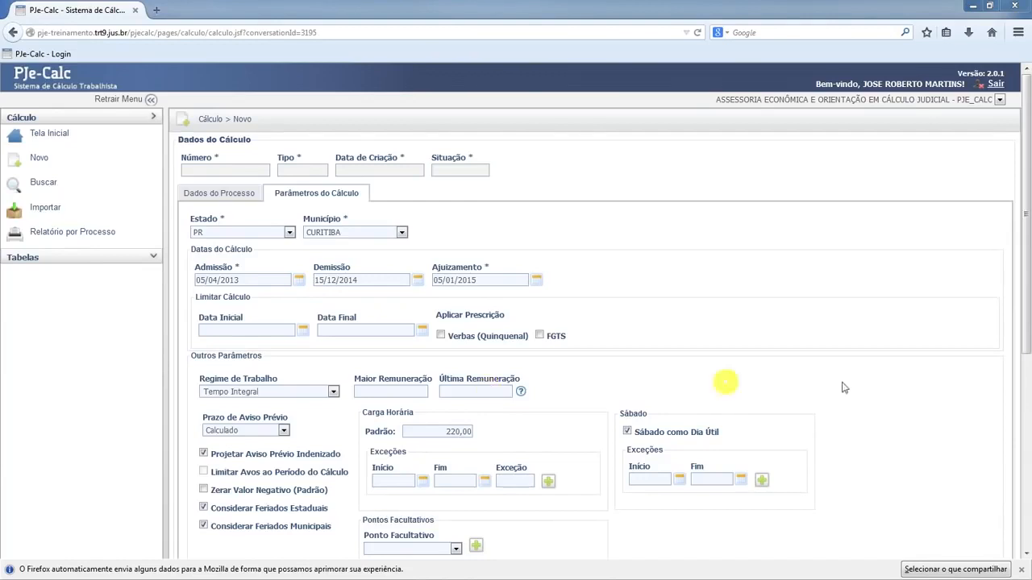
click(284, 433)
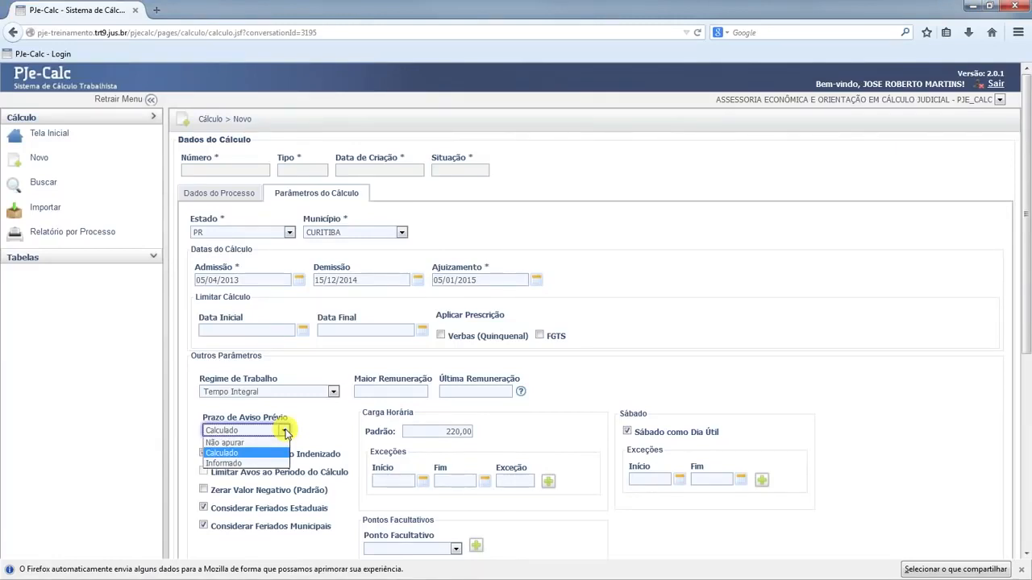
click(286, 432)
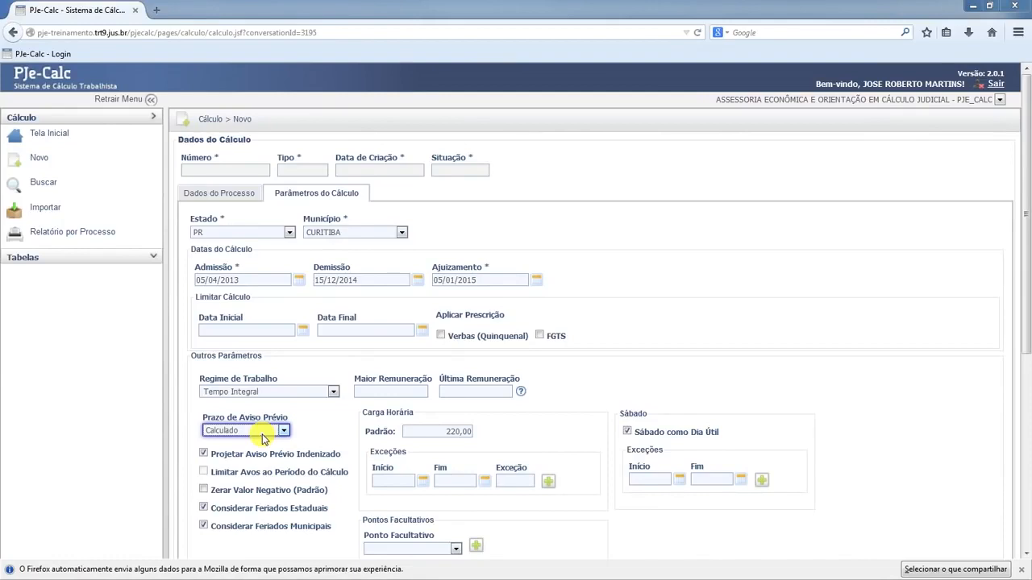
Switch the prior notice period (Prazo de Aviso Prévio) to Informado and go to its Quantidade field.
click(262, 436)
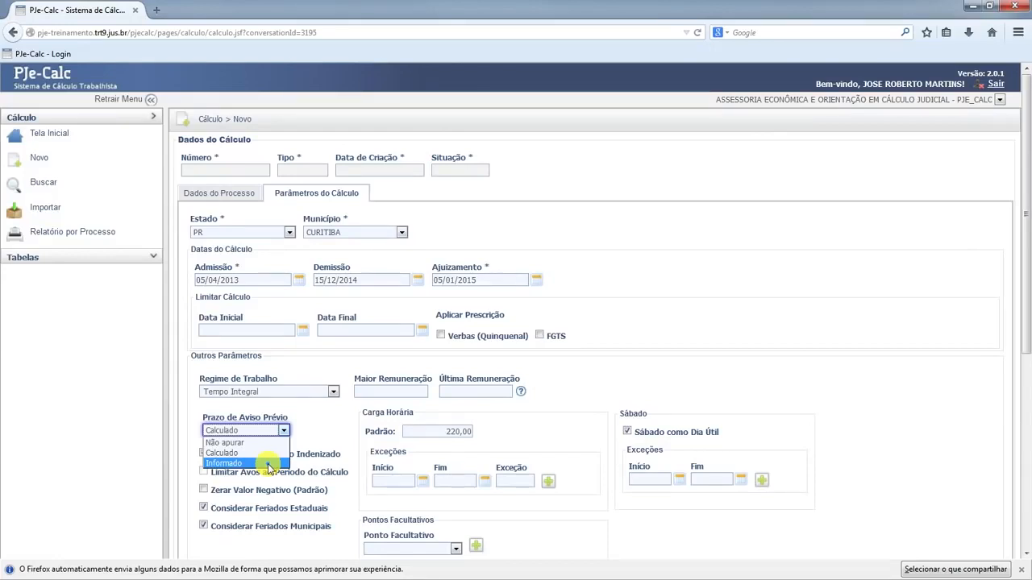
click(269, 465)
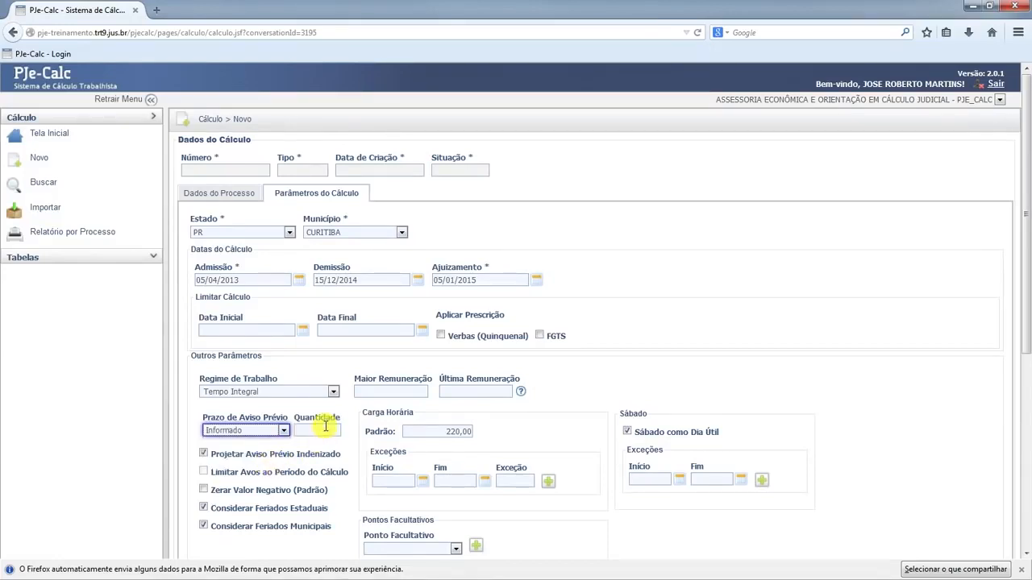
click(326, 427)
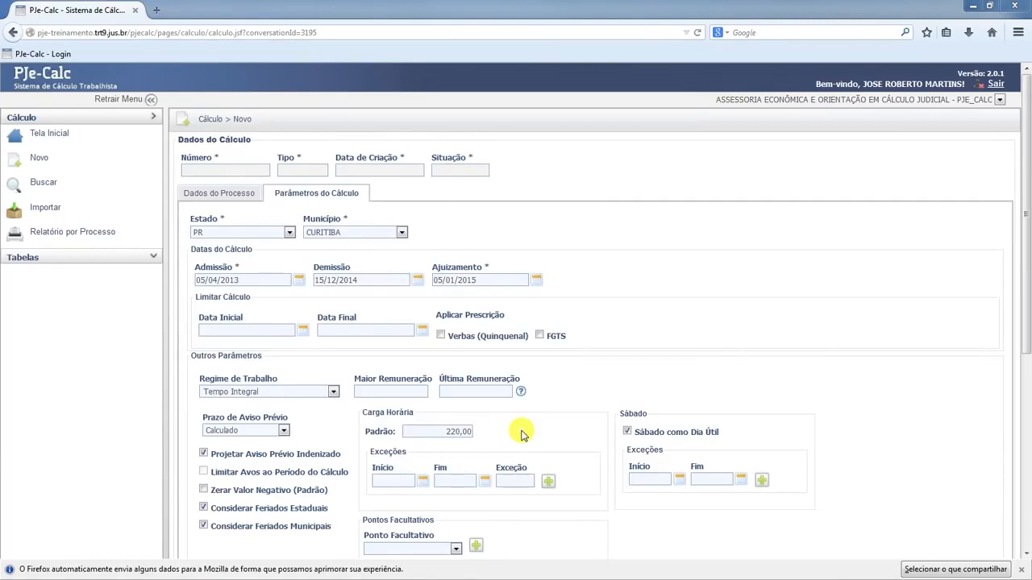
Examine the default workload (Carga Horária) with its exception fields and the Saturday (Sábado) exception period, without entering any values.
drag(439, 431, 491, 428)
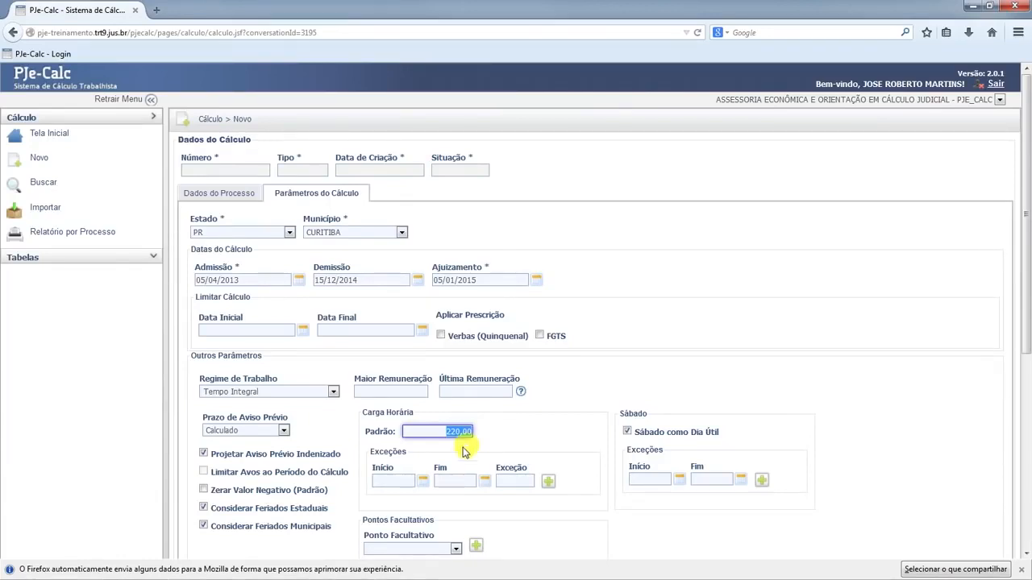
click(392, 482)
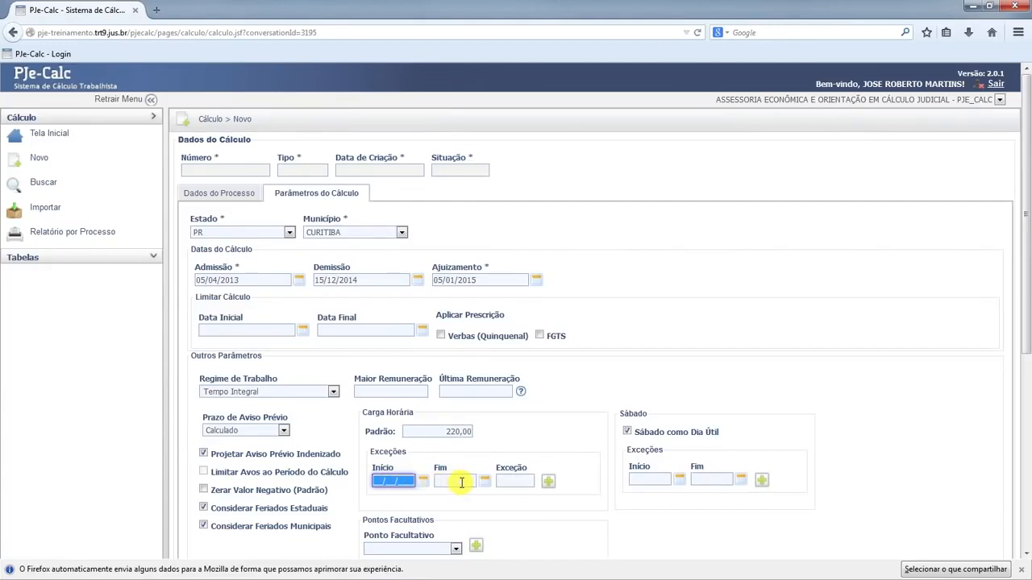
click(512, 482)
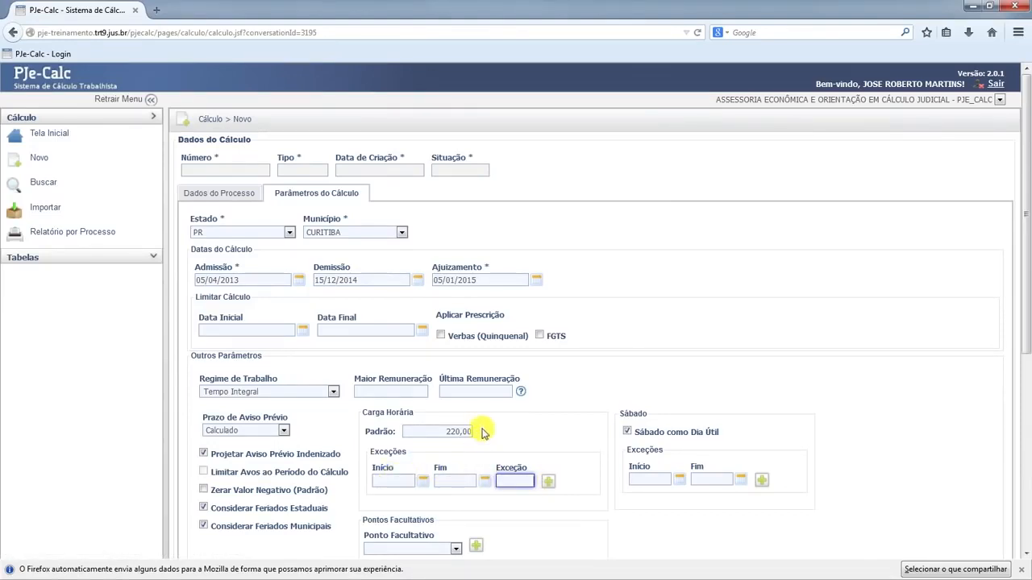
click(435, 429)
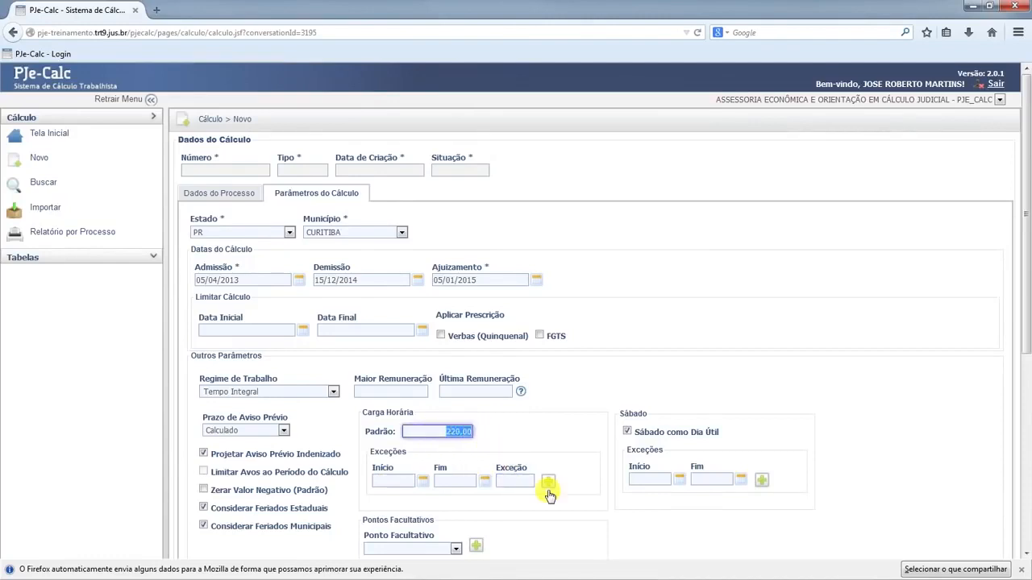
click(503, 481)
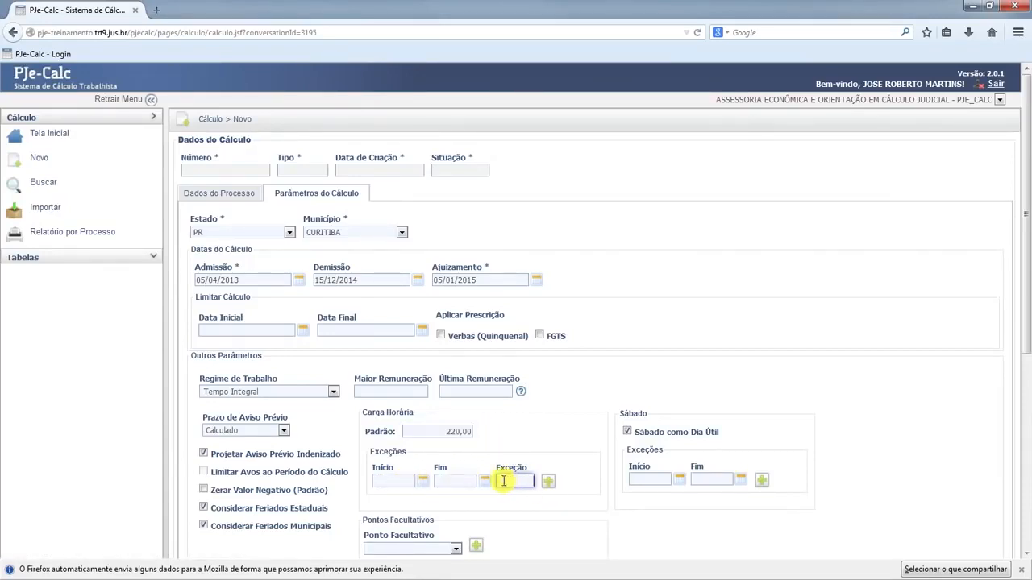
click(549, 484)
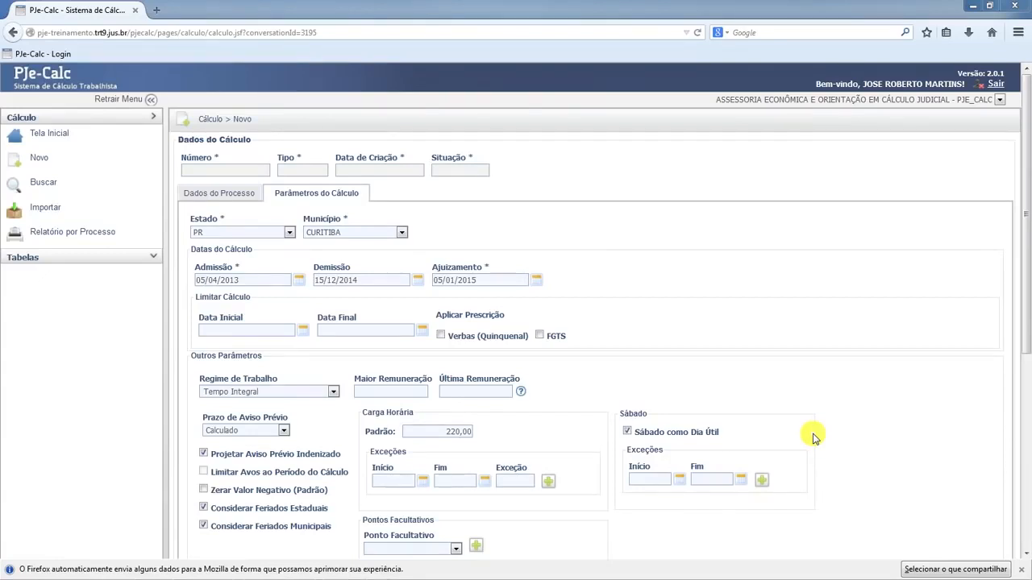
click(665, 480)
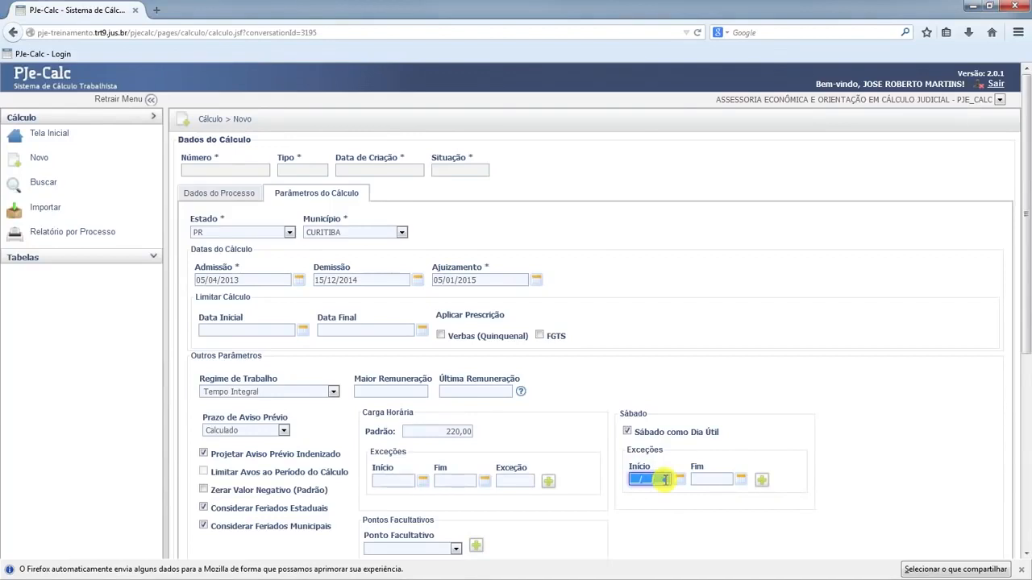
click(728, 480)
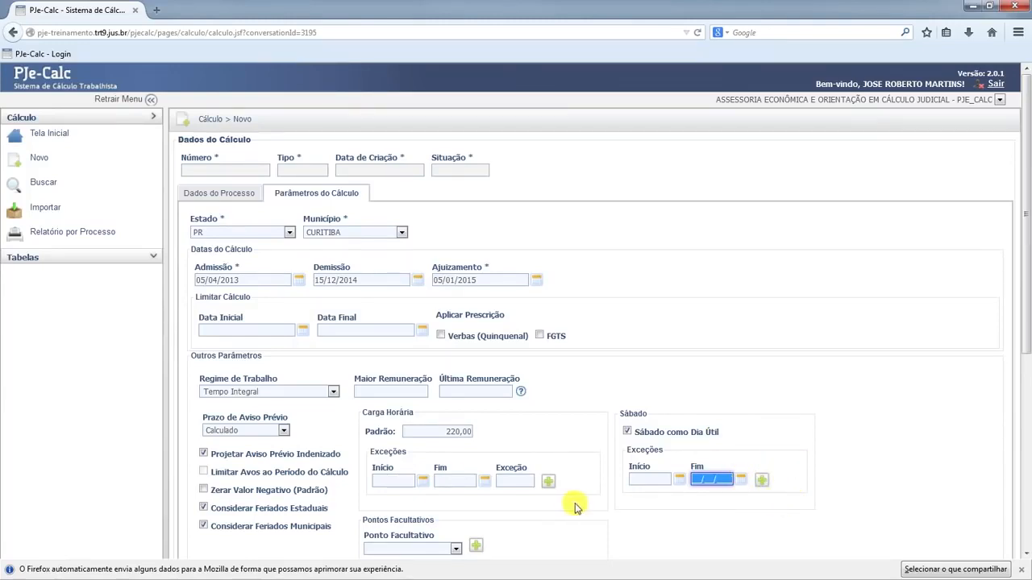
click(640, 480)
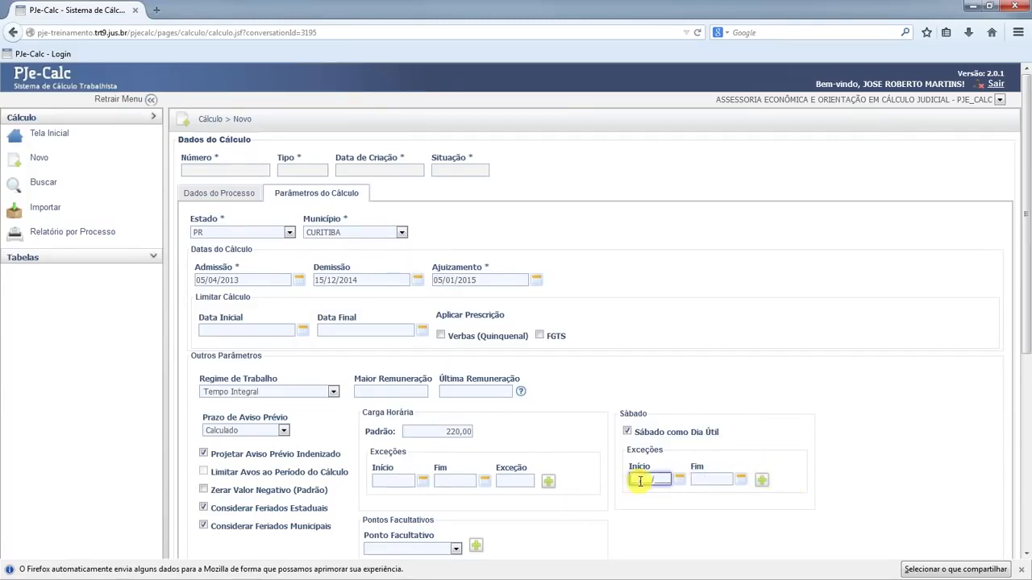
click(716, 480)
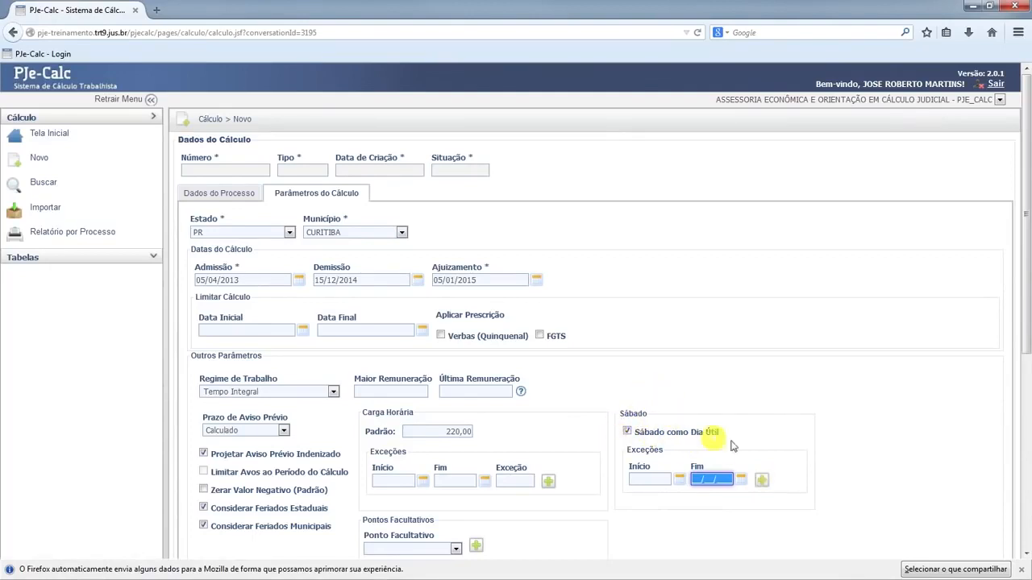
click(785, 449)
Remove CARNAVAL from the optional holidays (Pontos Facultativos) and add it back to the list.
scroll(529, 303, down, 5)
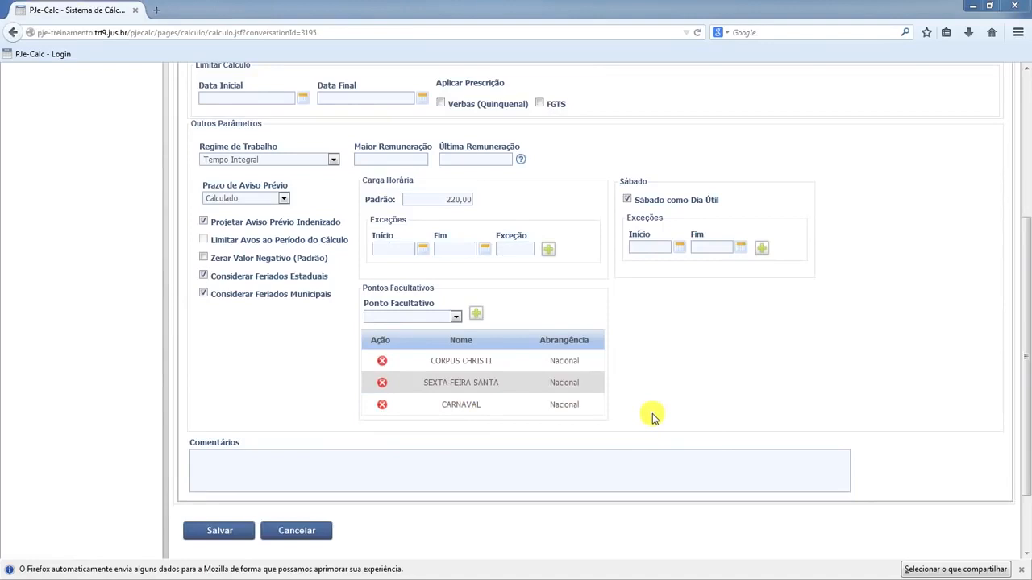
click(382, 405)
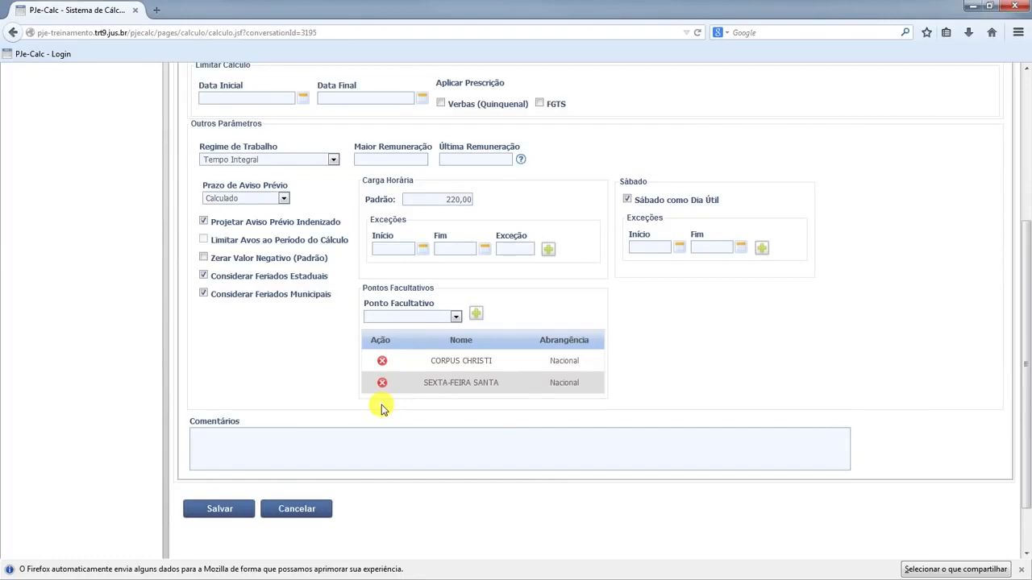
click(457, 318)
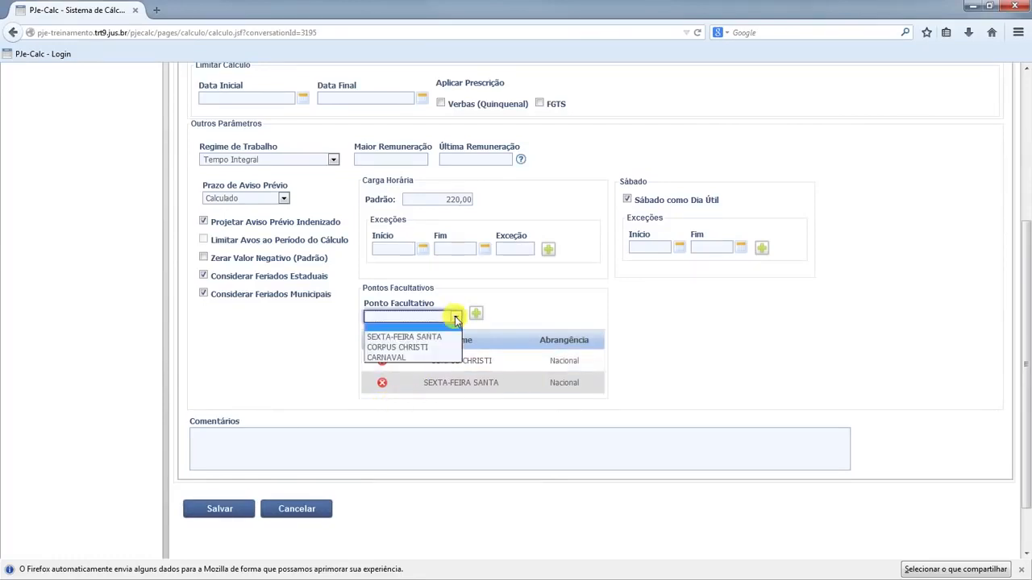
click(421, 358)
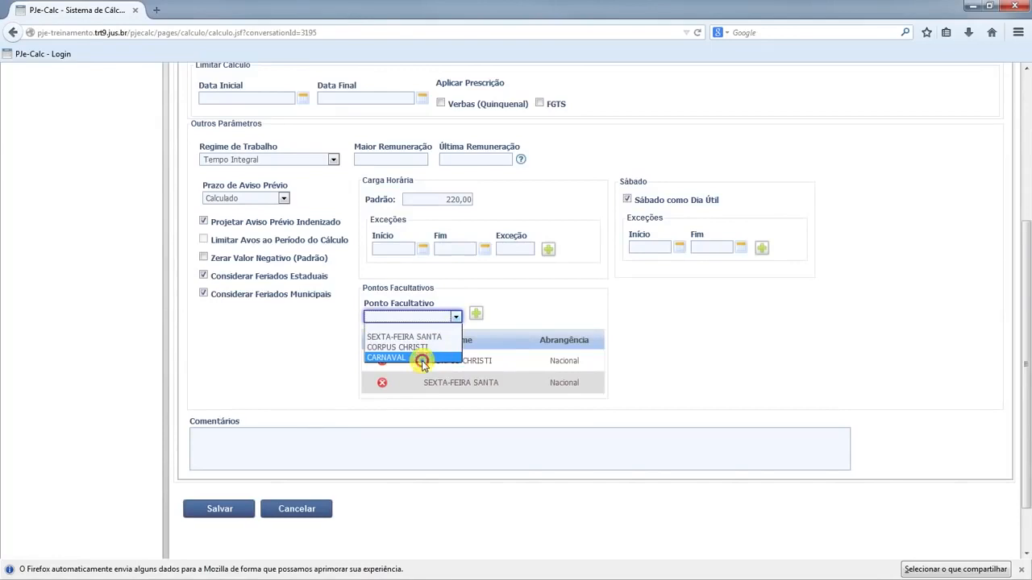
click(477, 316)
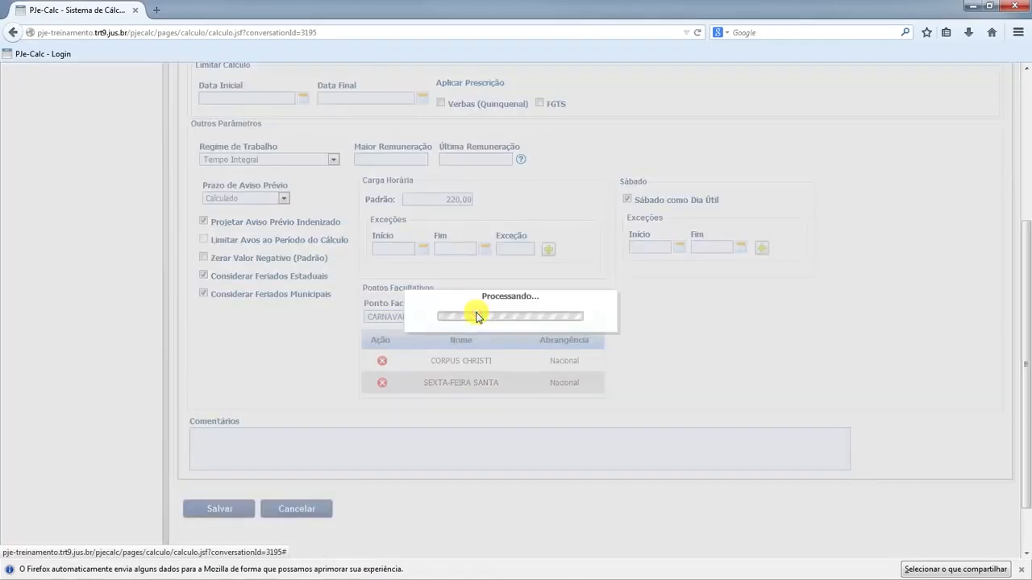
Save the new calculation with its process data and parameters.
scroll(200, 375, down, 2)
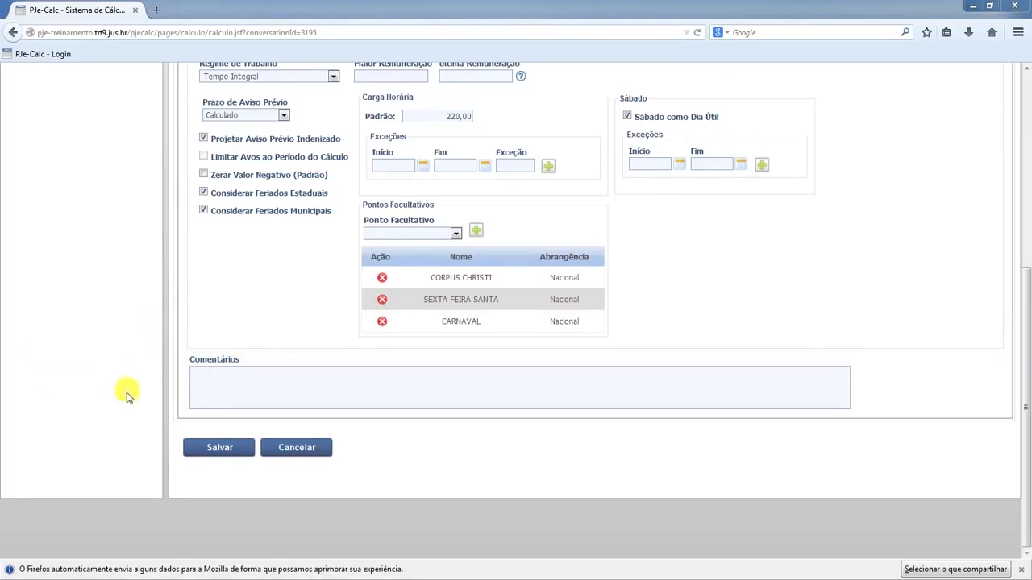
click(219, 448)
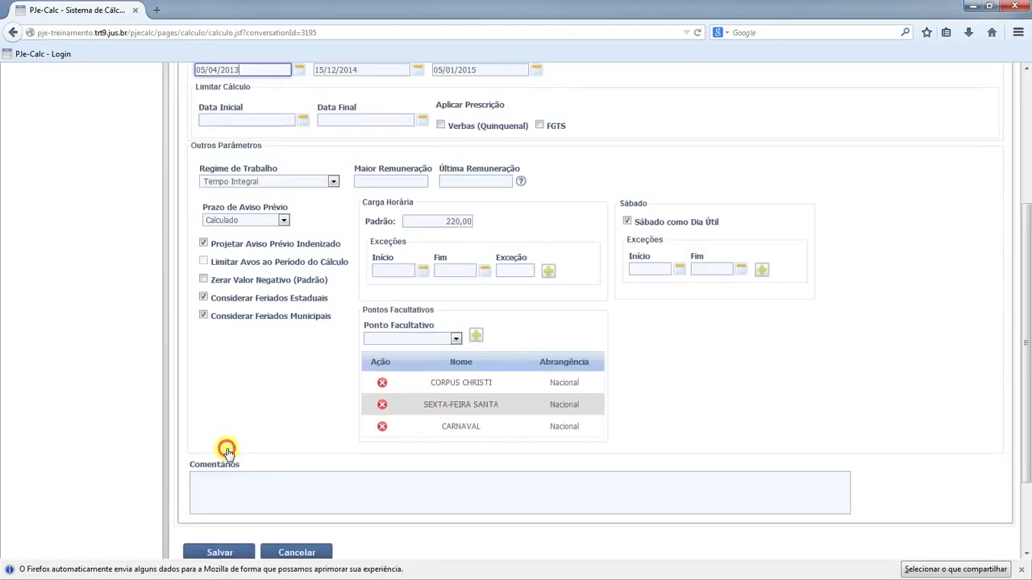